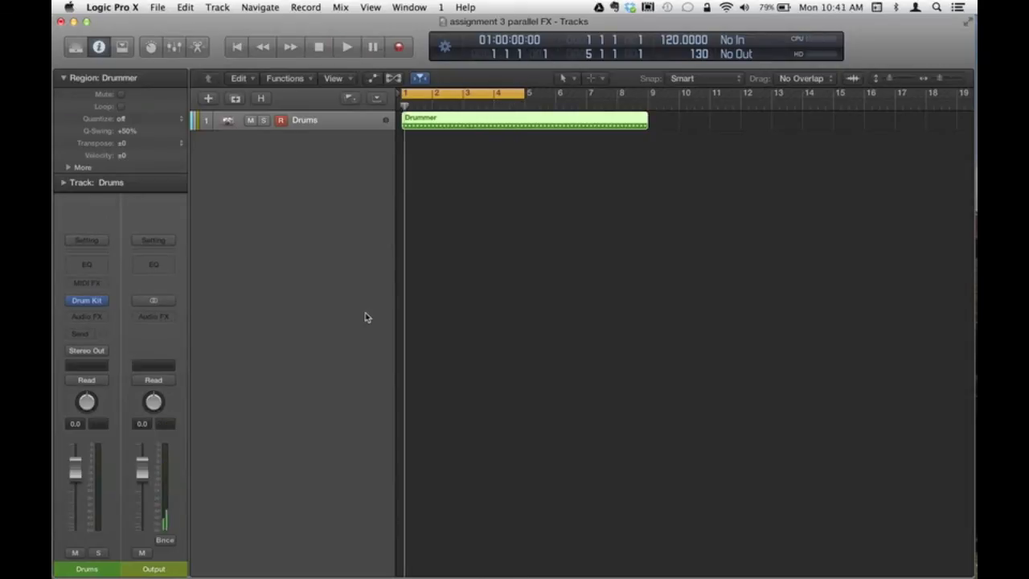
# Stop playback, open the mixer and lower the Drums channel's level to -2.9 dB
pyautogui.press('space')
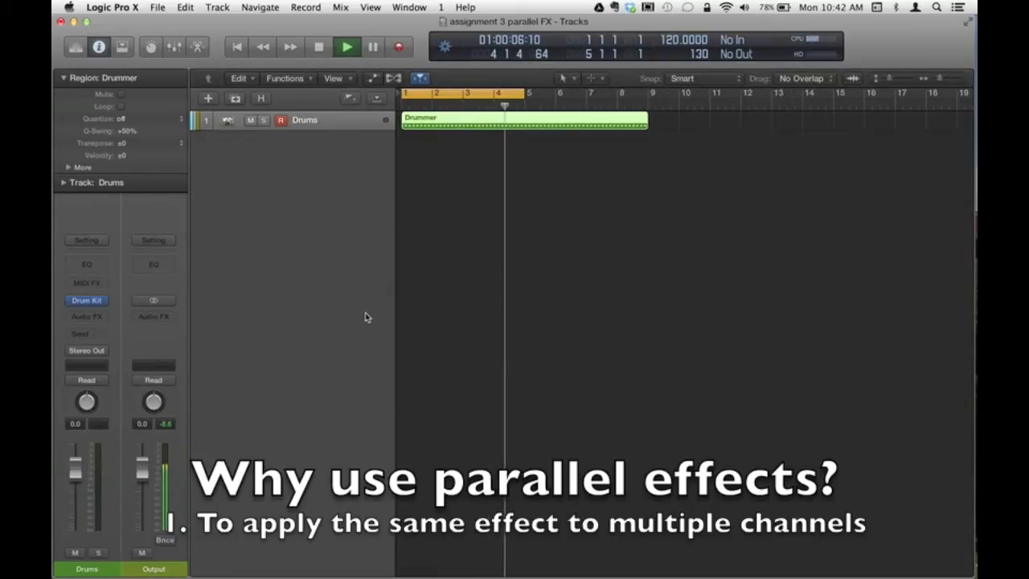
pyautogui.press('space')
pyautogui.press('x')
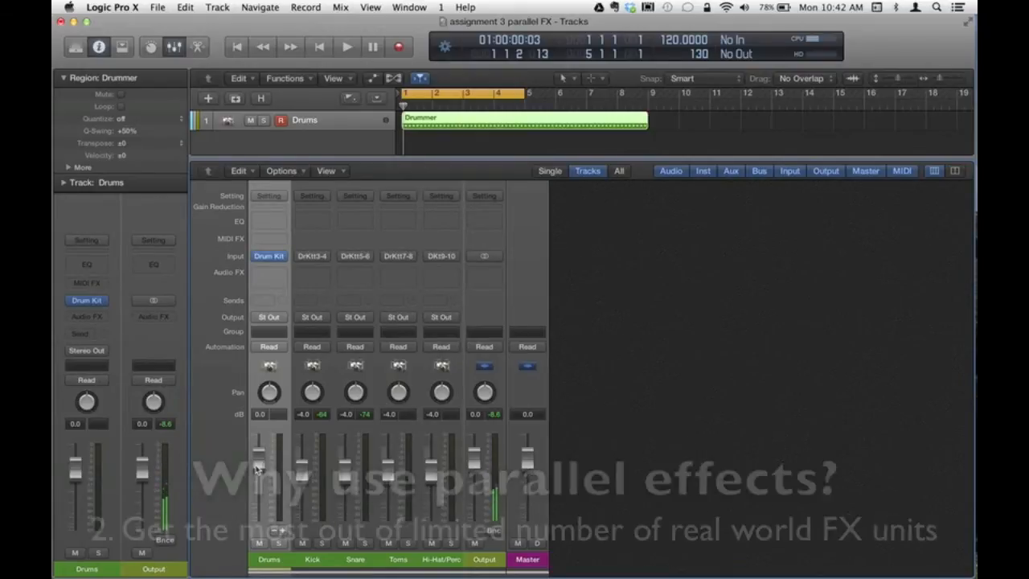
pyautogui.moveTo(258, 458); pyautogui.dragTo(259, 467)
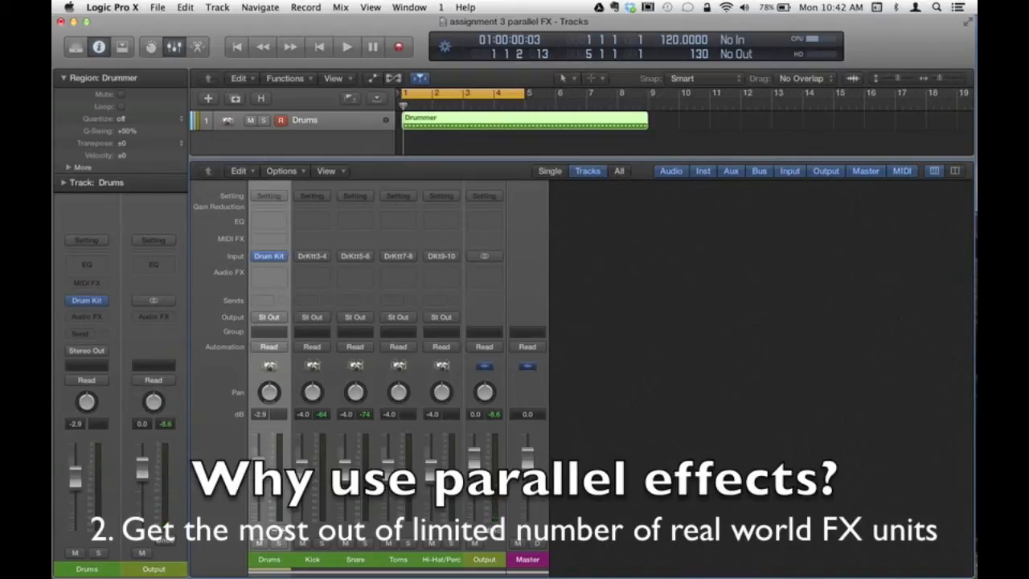
pyautogui.click(307, 565)
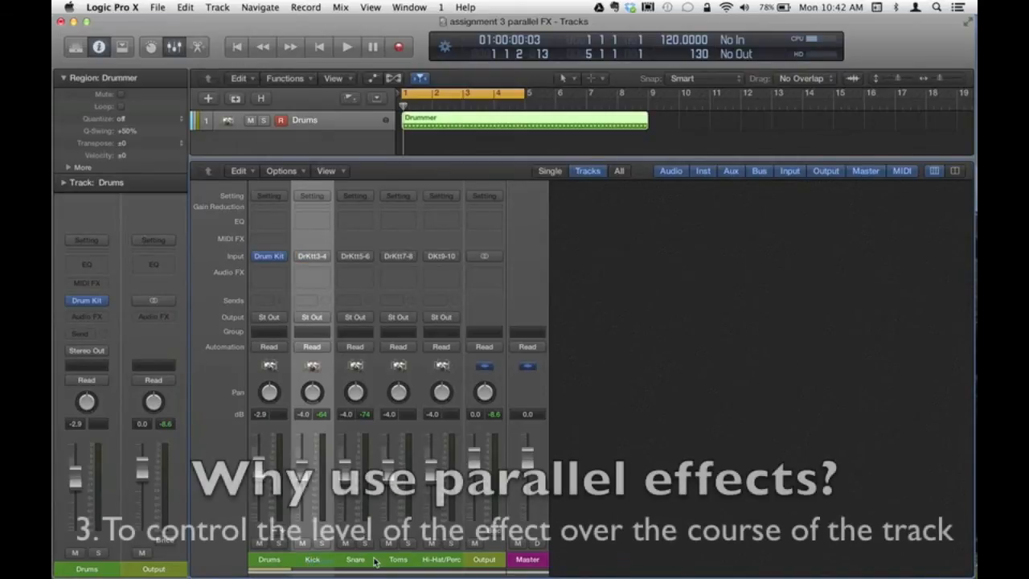
pyautogui.click(374, 561)
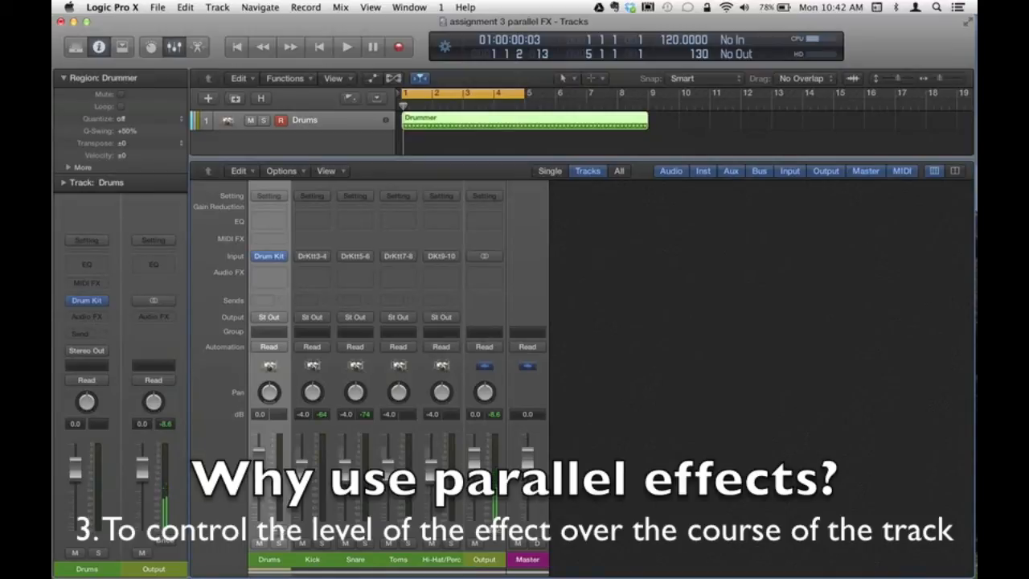
pyautogui.moveTo(258, 459); pyautogui.dragTo(259, 469)
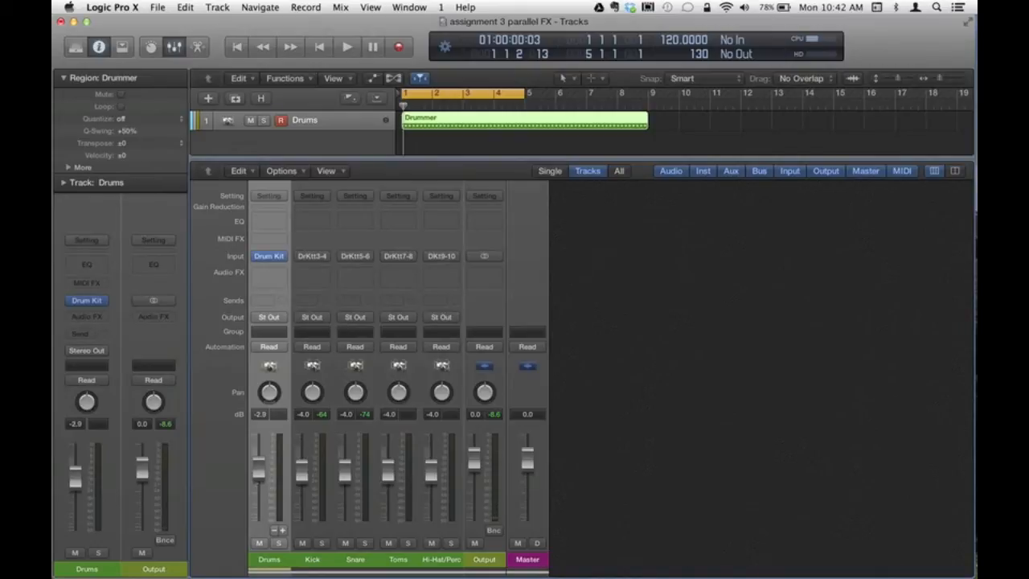
# Select the Kick, Snare, Toms and Hi-Hat/Perc channels together and add a Bus 1 send to all of them
pyautogui.click(307, 564)
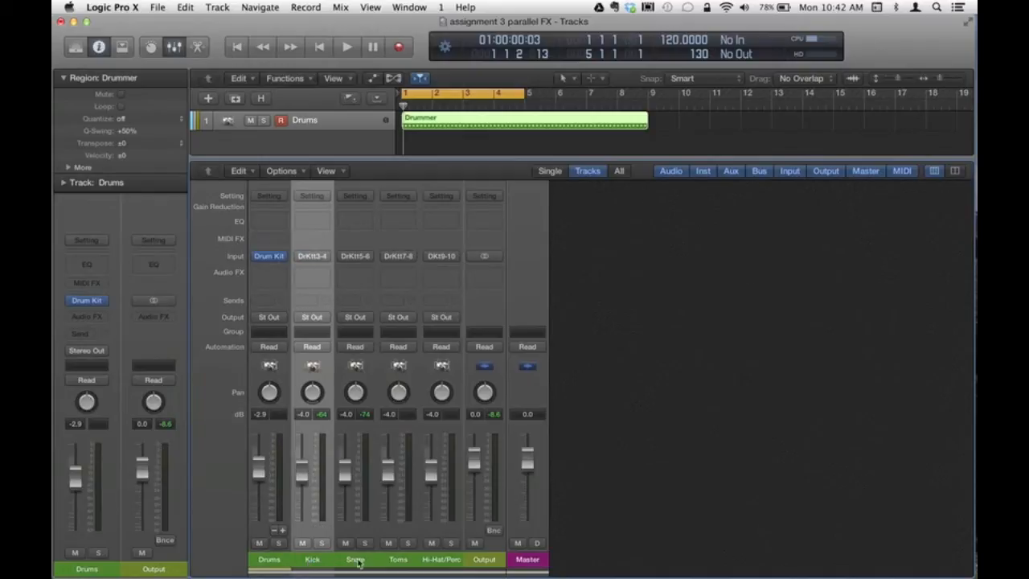
pyautogui.moveTo(373, 561); pyautogui.dragTo(441, 574)
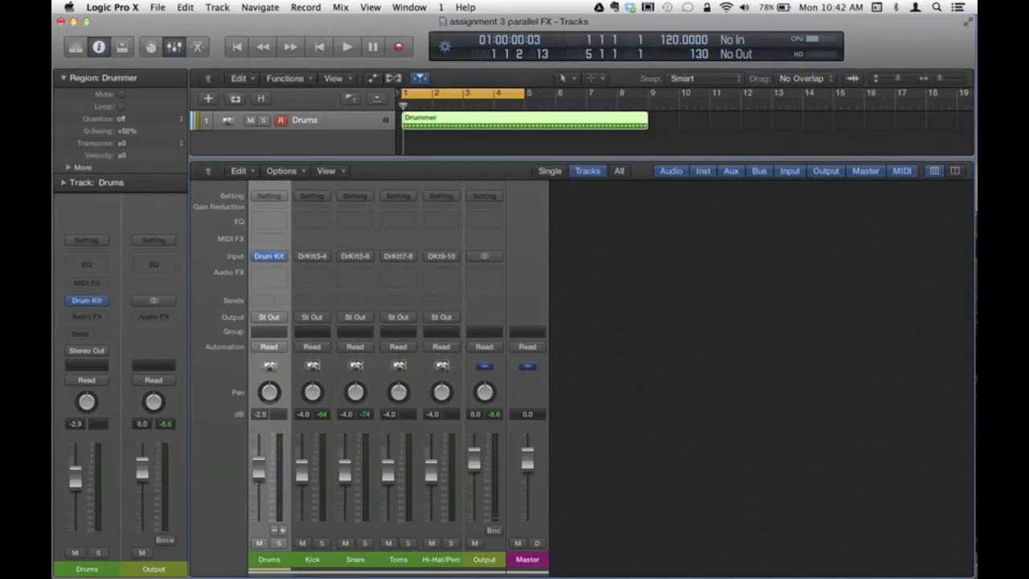
pyautogui.click(310, 563)
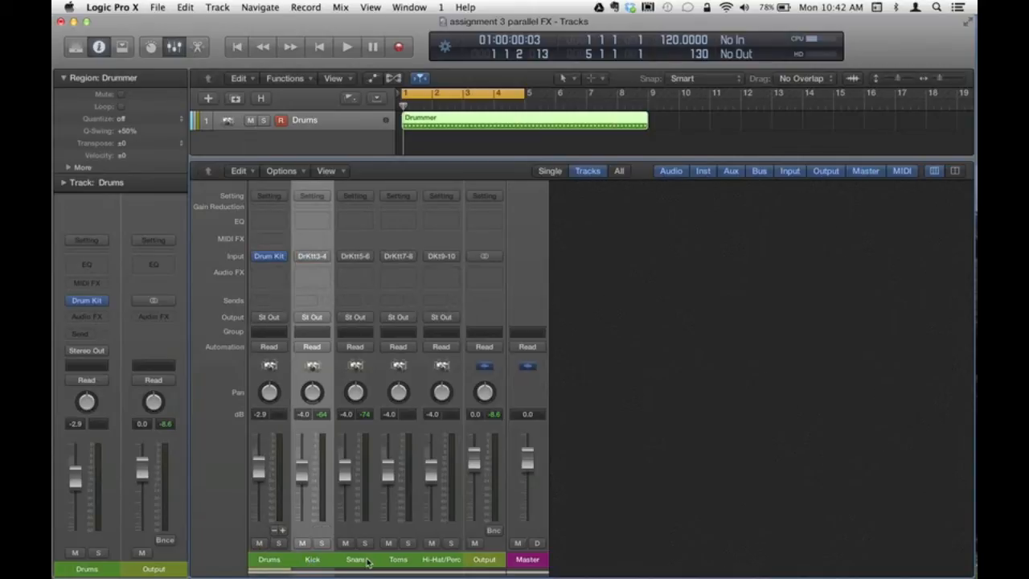
pyautogui.moveTo(381, 561); pyautogui.dragTo(441, 565)
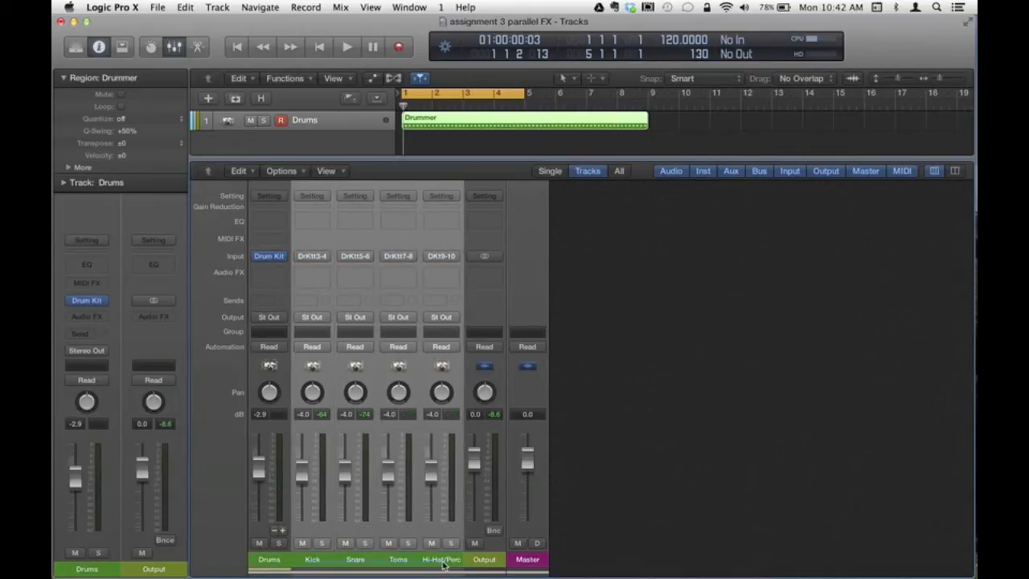
pyautogui.click(312, 302)
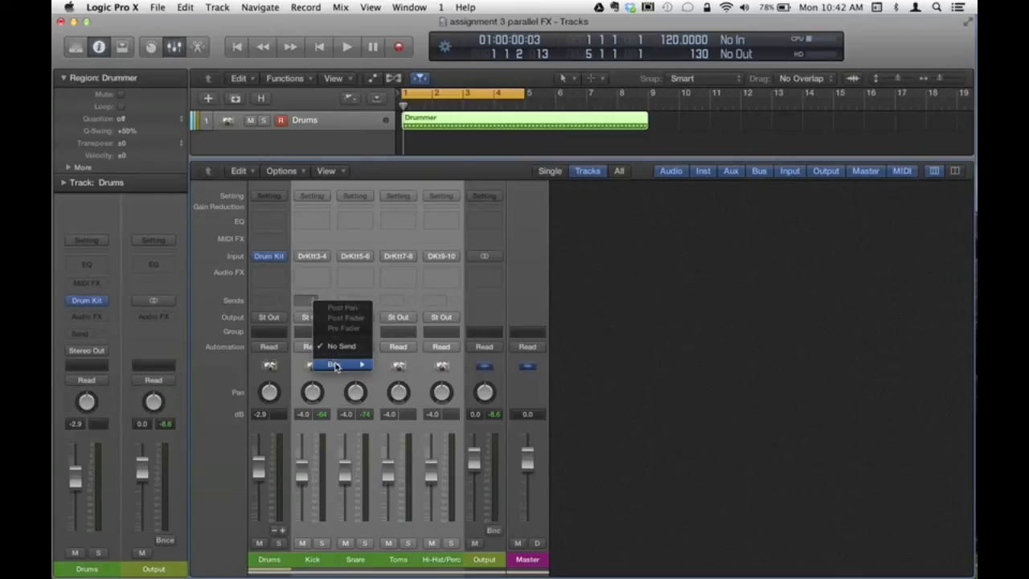
pyautogui.moveTo(336, 365)
pyautogui.click(396, 365)
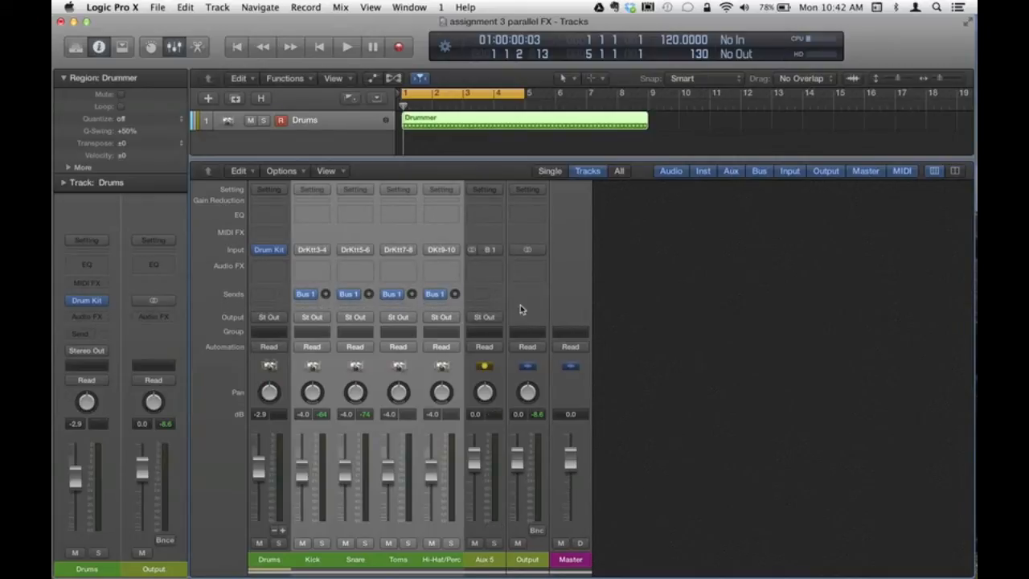
# Rename the new aux channel as "NYC comp" and return the playhead to the start
pyautogui.doubleClick(484, 559)
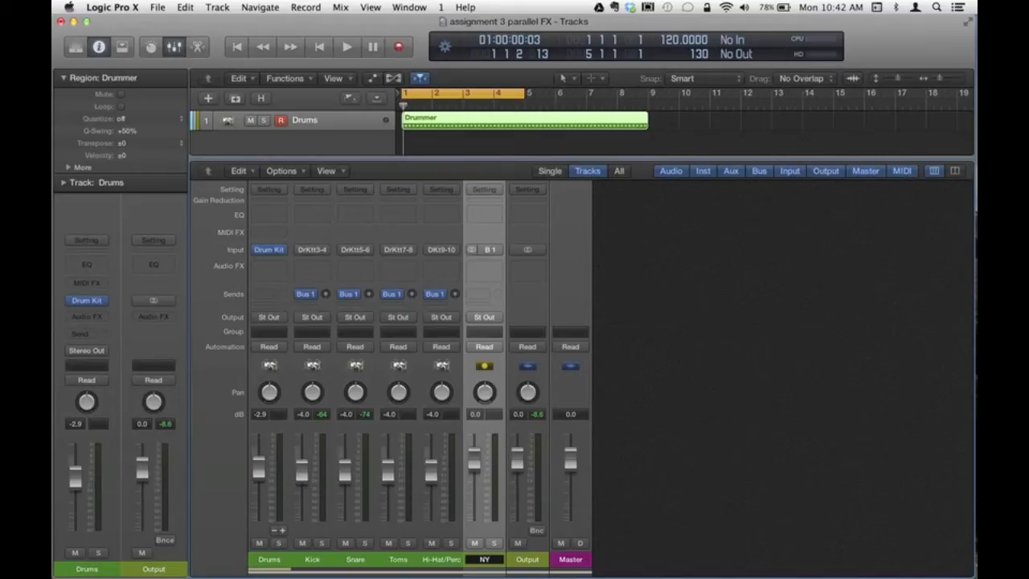
pyautogui.write('NYC comp')
pyautogui.press('Return')
pyautogui.press('Return')
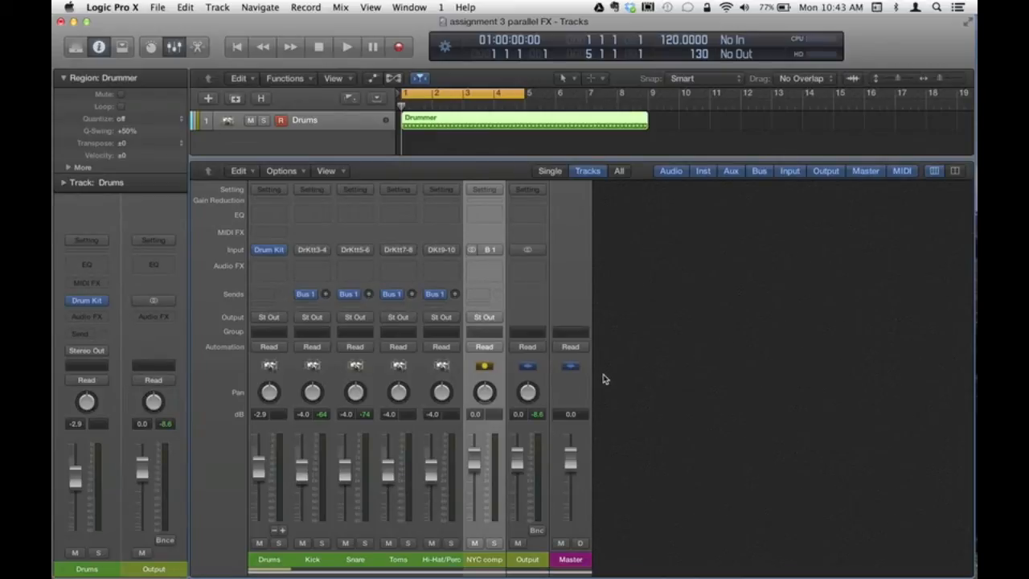
# Raise the Bus 1 send level on the Kick, Snare, Toms and Hi-Hat/Perc channels together during playback and listen to the result
pyautogui.press('space')
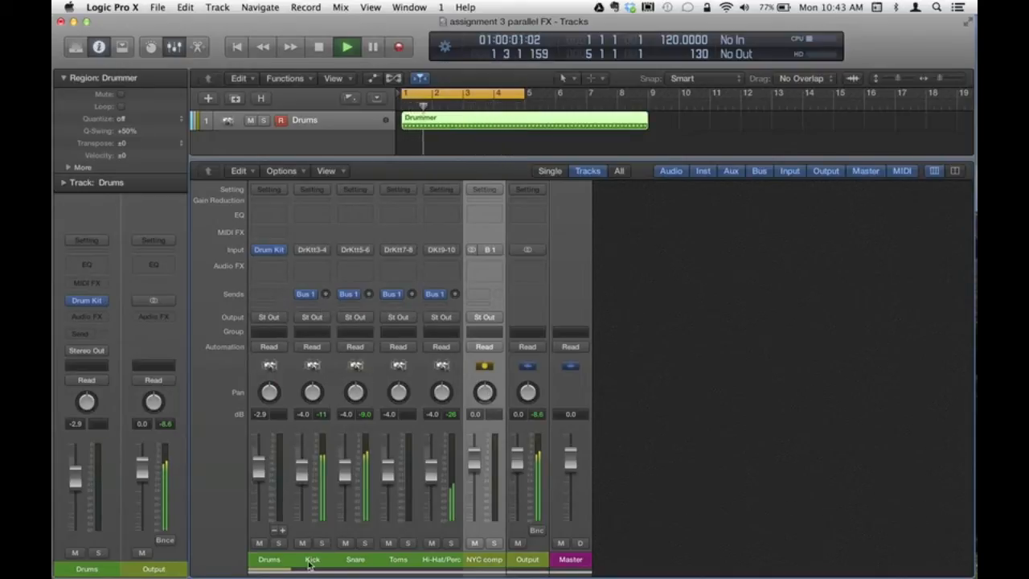
pyautogui.moveTo(309, 565); pyautogui.dragTo(446, 568)
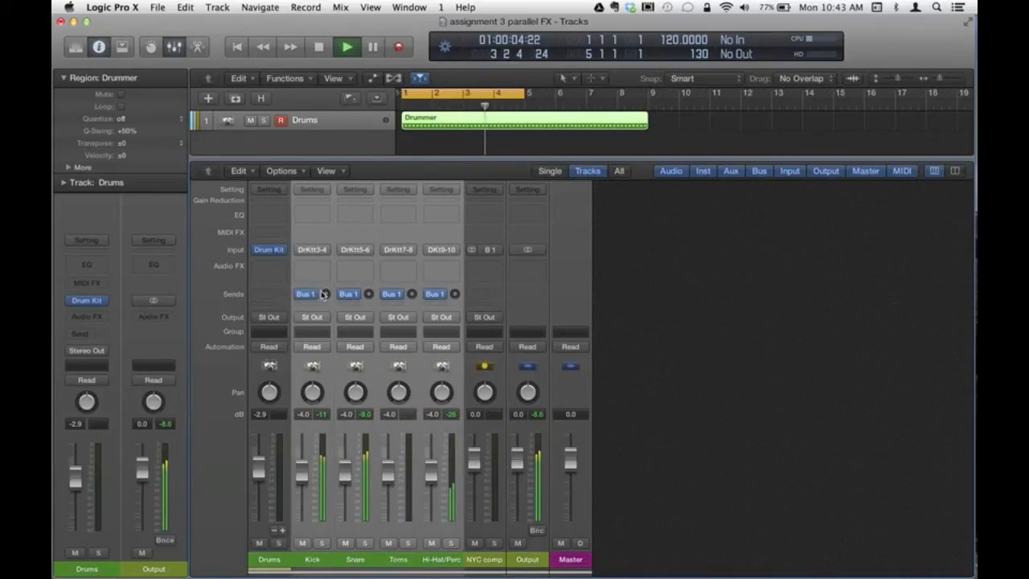
pyautogui.moveTo(325, 297); pyautogui.dragTo(325, 252)
pyautogui.moveTo(315, 190); pyautogui.dragTo(315, 188)
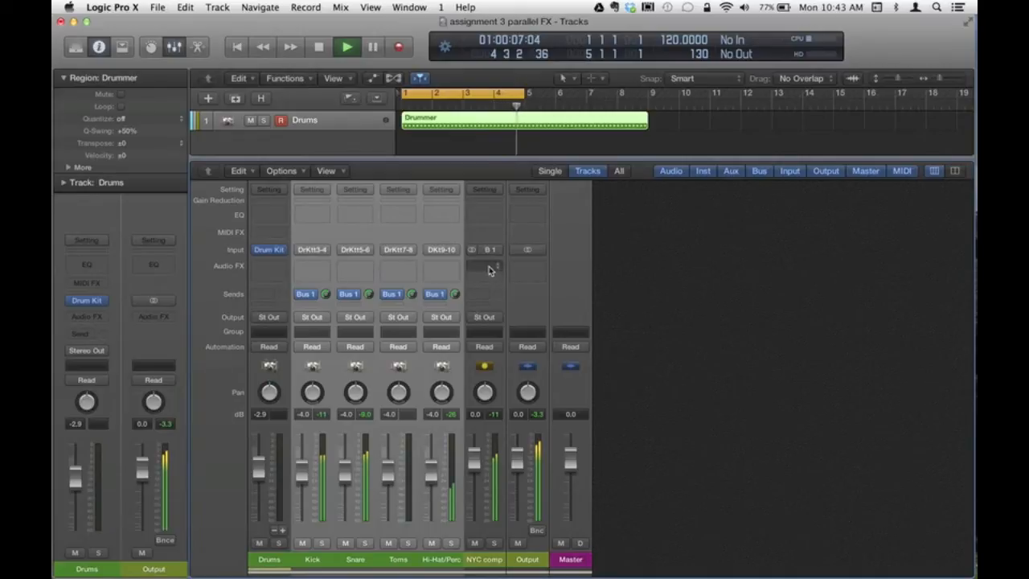
pyautogui.press('space')
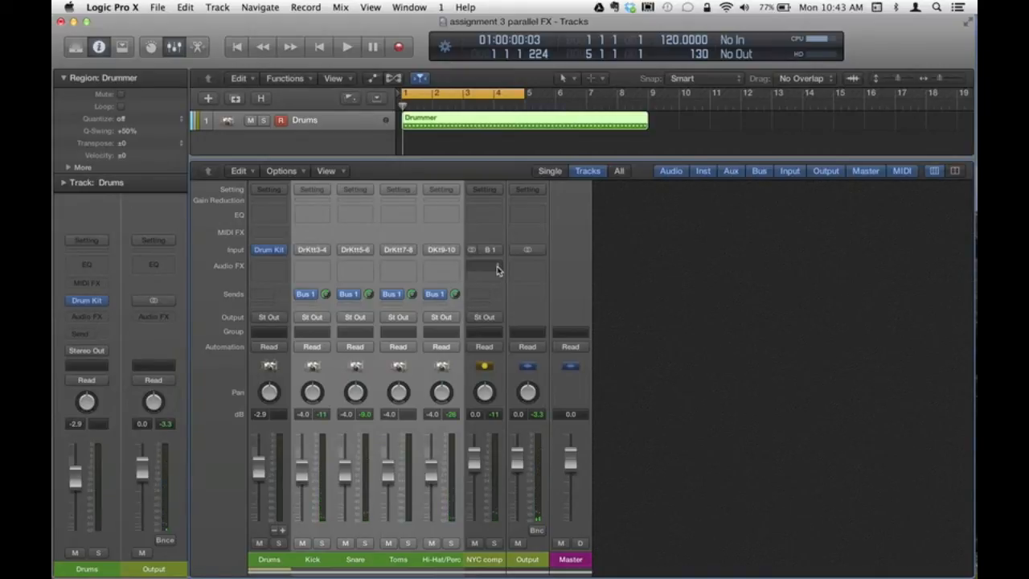
pyautogui.press('space')
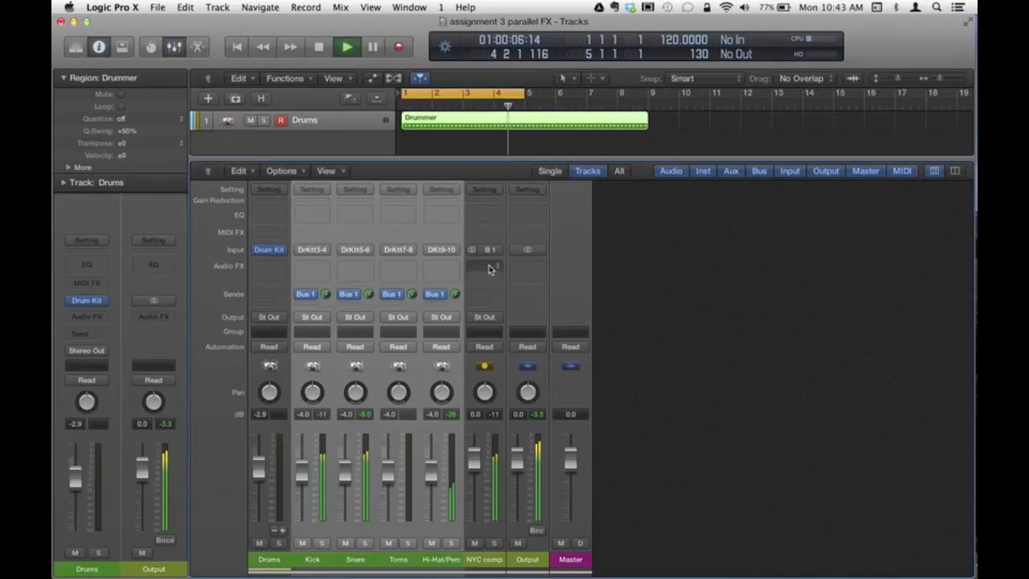
pyautogui.press('space')
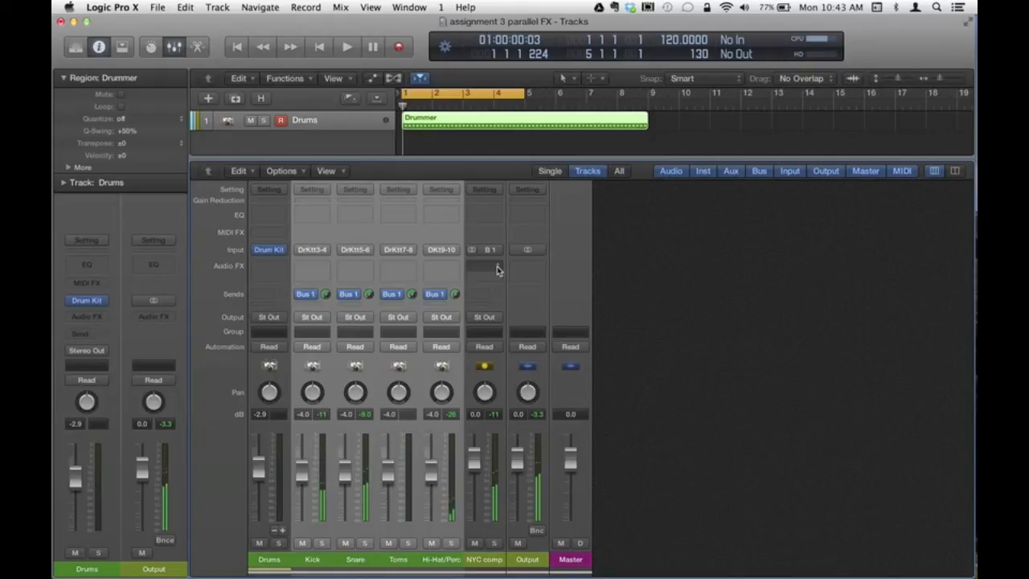
# Insert a Compressor on the NYC comp channel and load its "SK NYC compression" preset
pyautogui.click(496, 270)
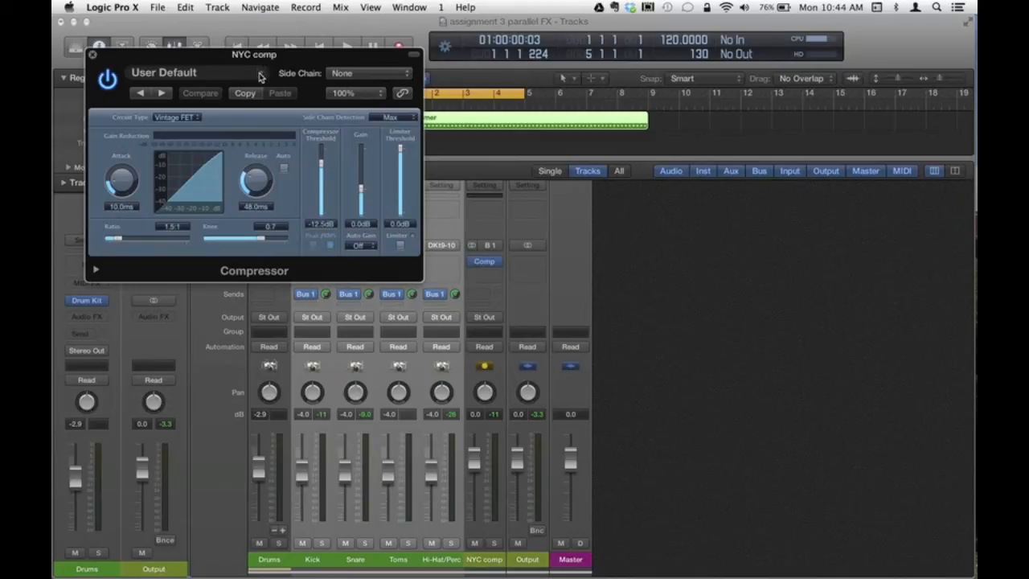
pyautogui.click(261, 75)
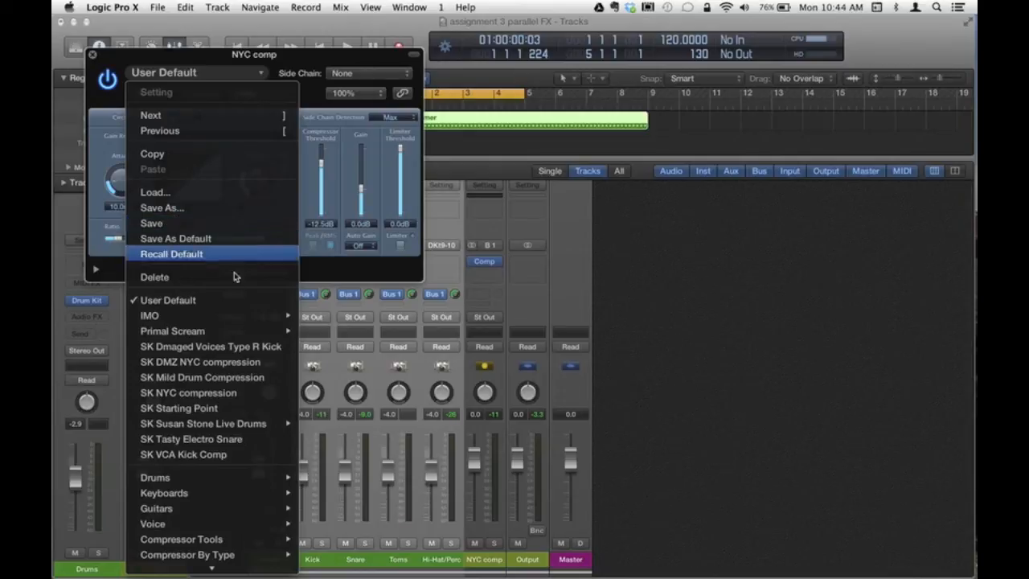
pyautogui.click(222, 393)
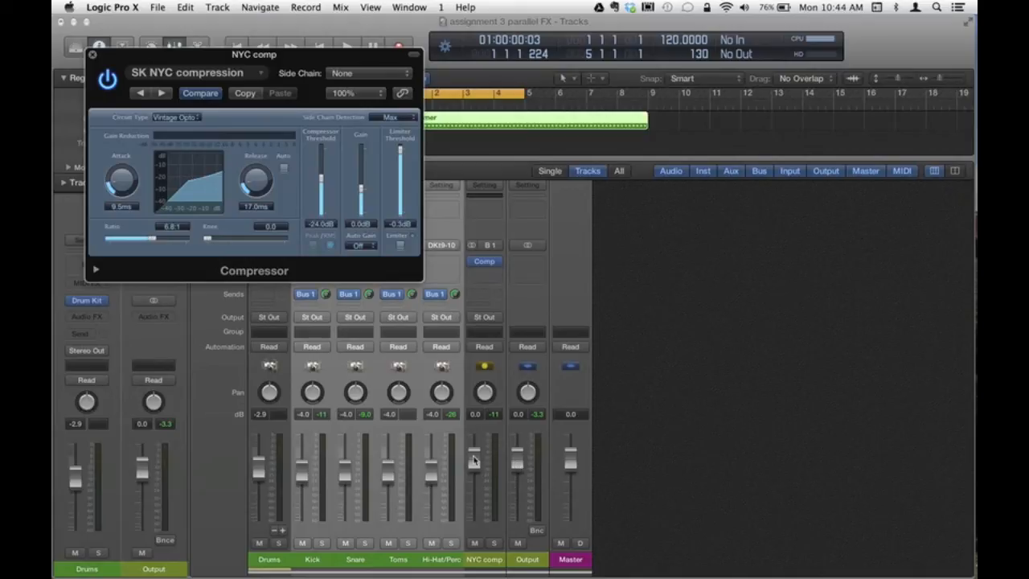
# Lower the NYC comp fader to -4.2 dB and, during playback, set the compressor threshold to -32.0 dB
pyautogui.moveTo(475, 461); pyautogui.dragTo(474, 475)
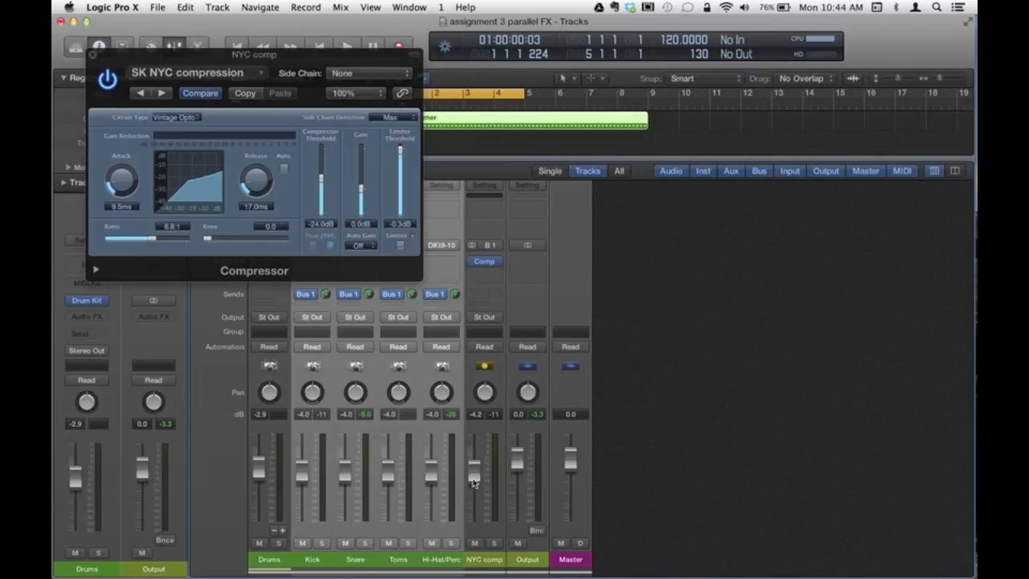
pyautogui.press('space')
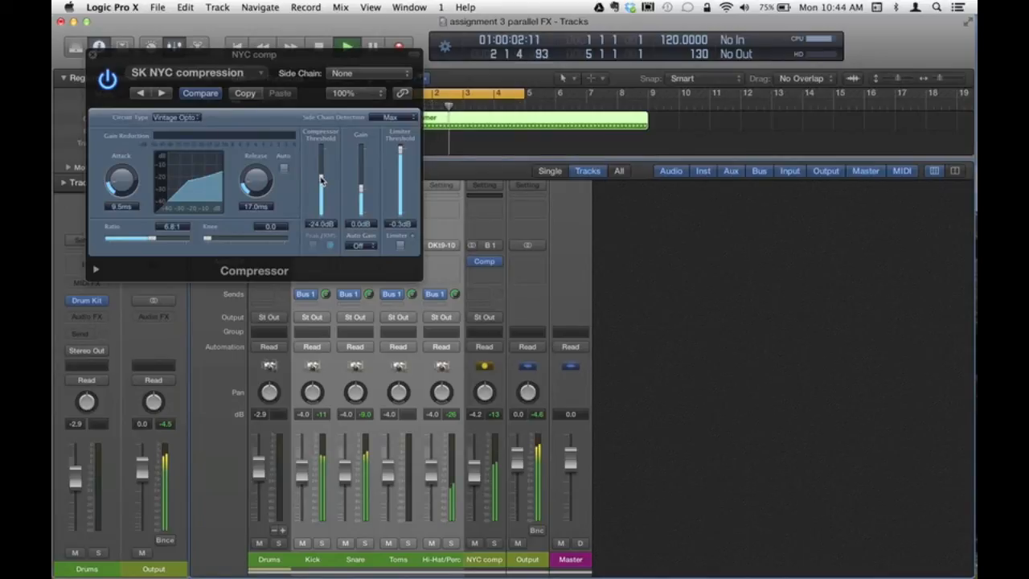
pyautogui.moveTo(321, 186); pyautogui.dragTo(321, 191)
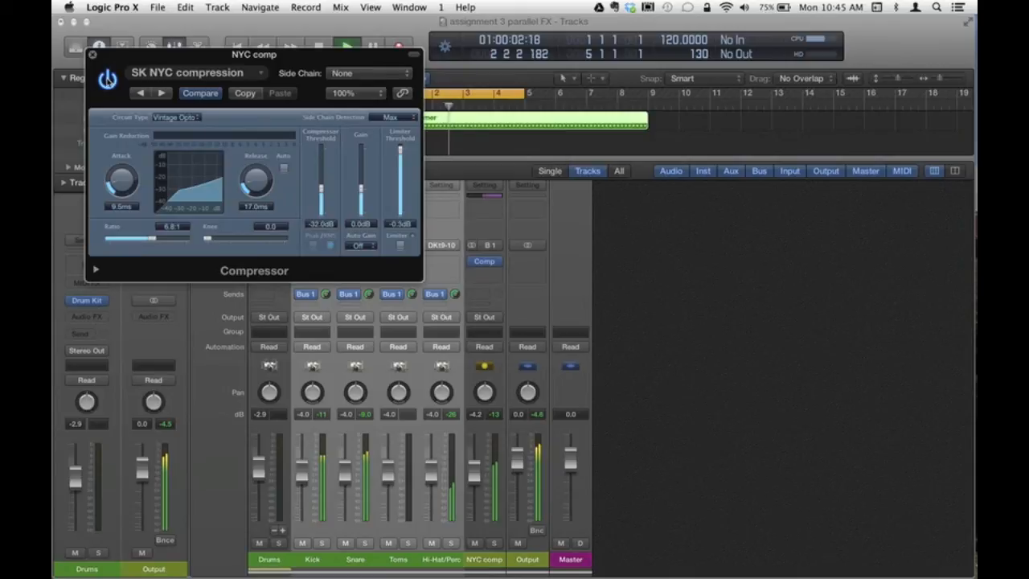
# Compare the drums with and without the parallel compression, set the NYC comp fader to -5.0 dB and close the Compressor
pyautogui.click(107, 78)
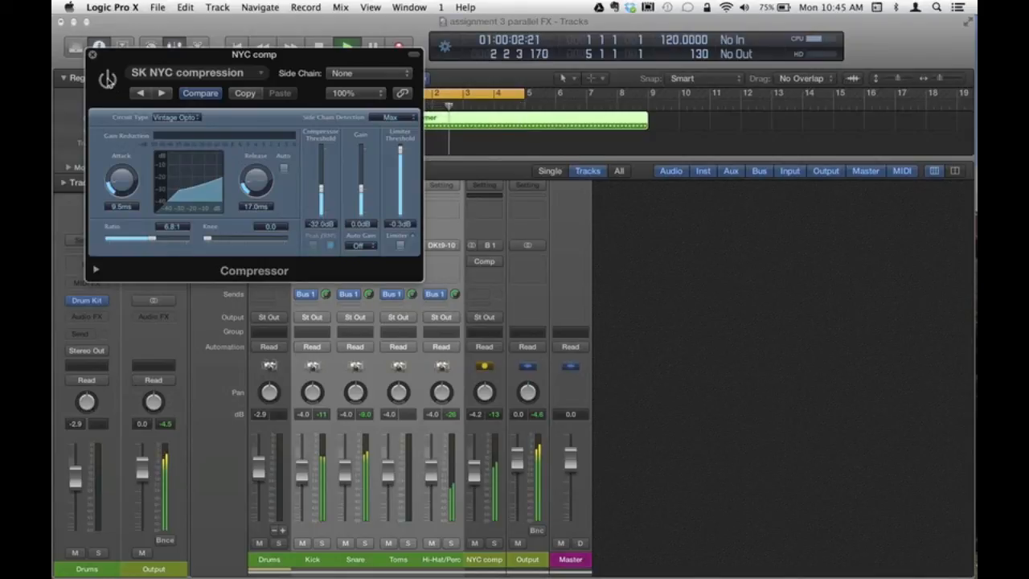
pyautogui.click(107, 79)
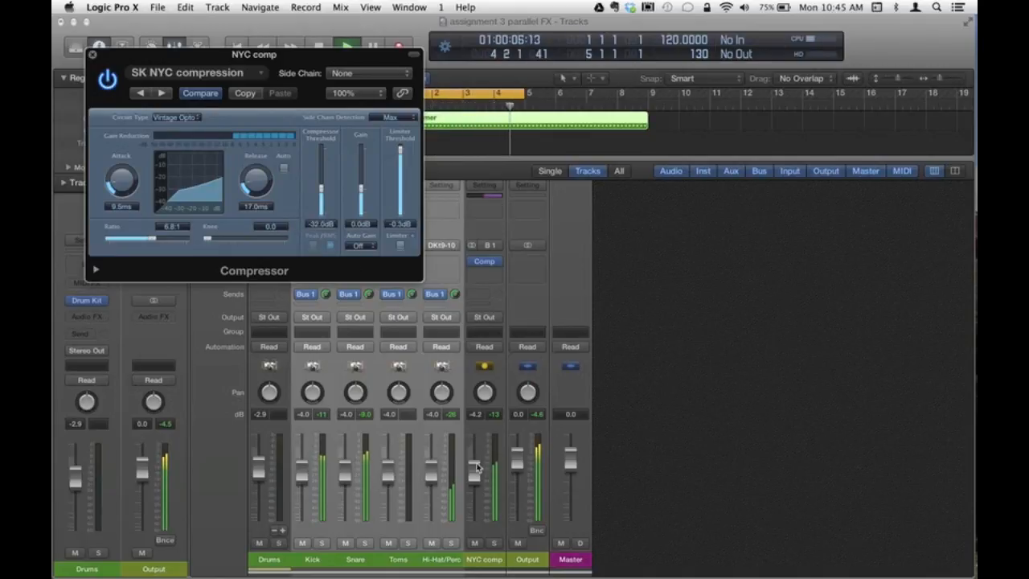
pyautogui.moveTo(474, 472); pyautogui.dragTo(474, 520)
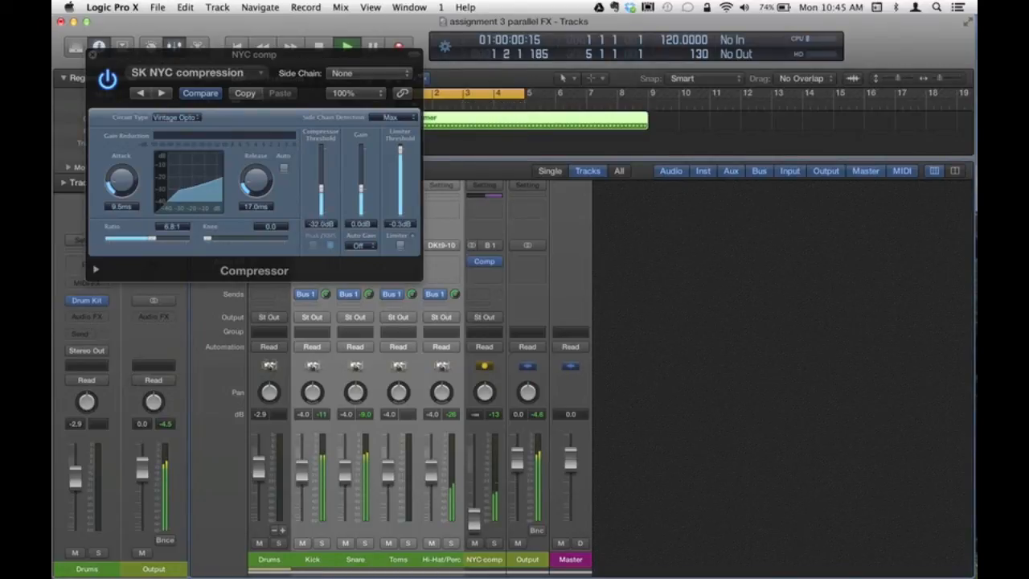
pyautogui.moveTo(474, 520); pyautogui.dragTo(474, 473)
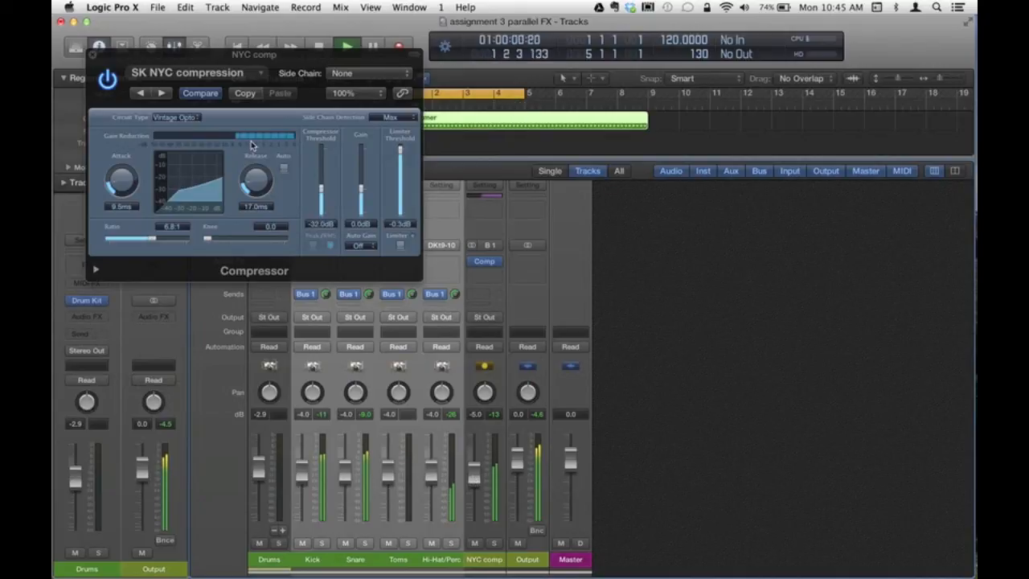
pyautogui.click(92, 56)
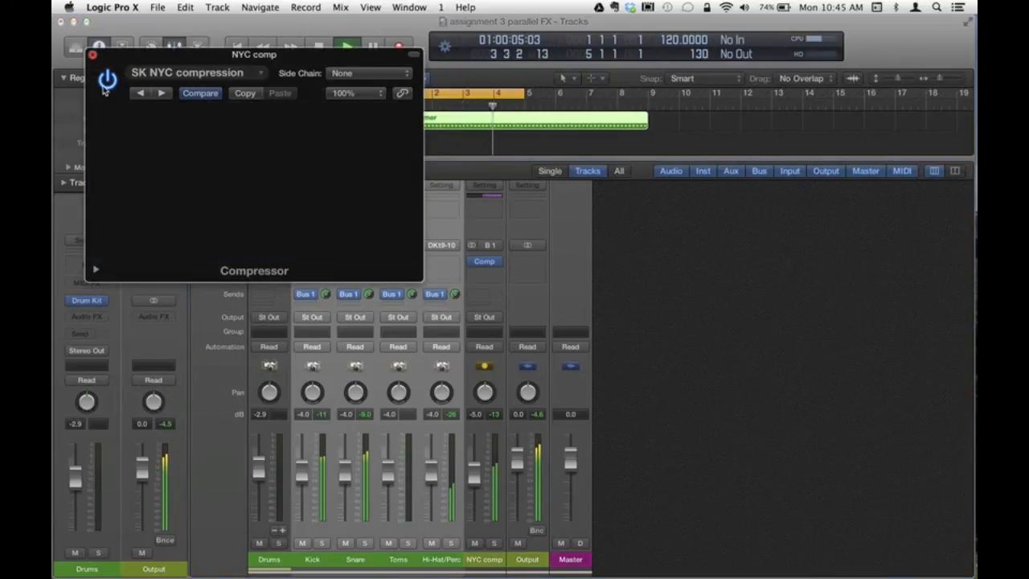
pyautogui.press('Return')
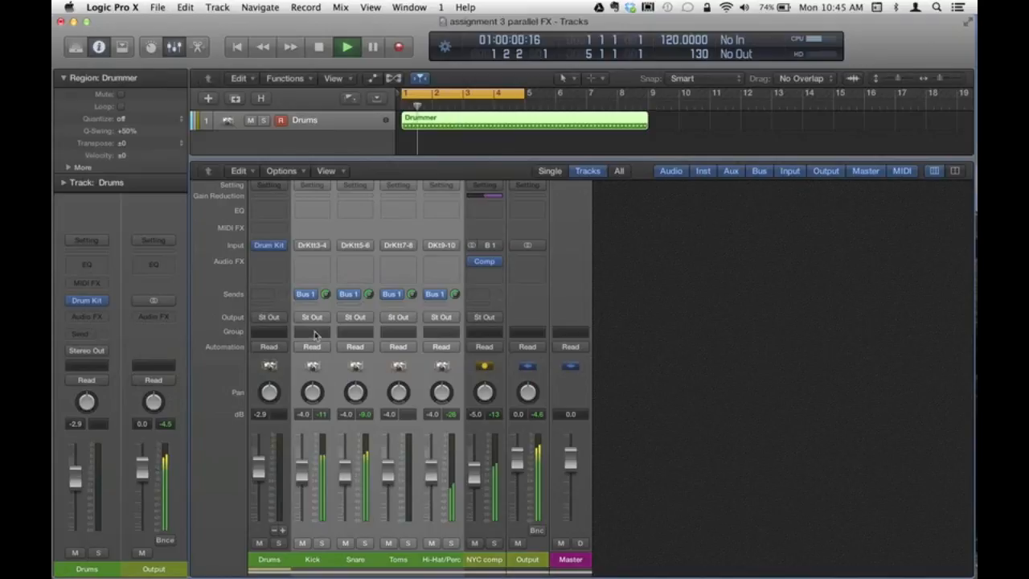